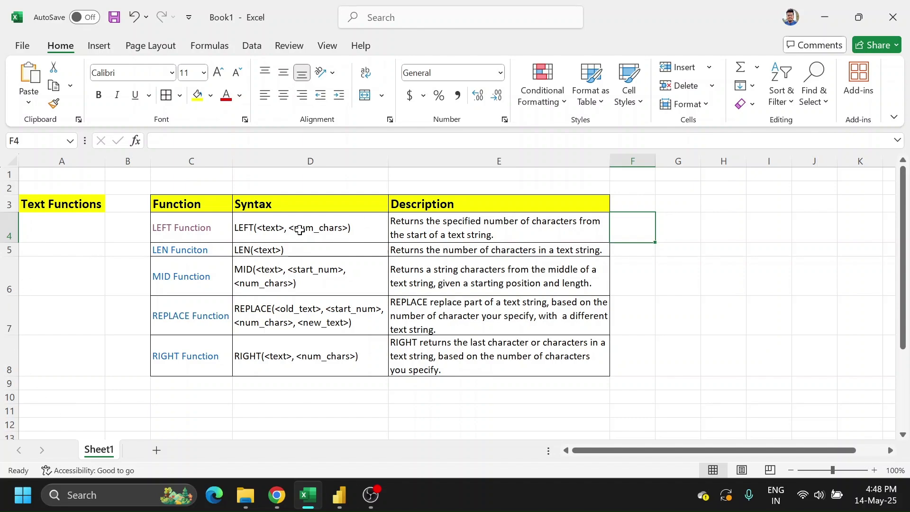
Review the syntax and descriptions of the LEFT, LEN, MID, REPLACE and RIGHT functions in the text functions table
click(302, 231)
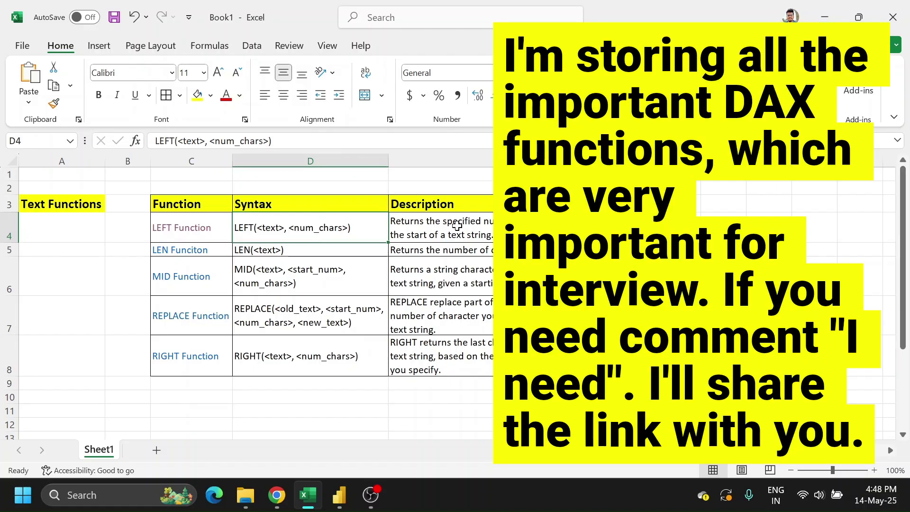
click(456, 225)
click(324, 229)
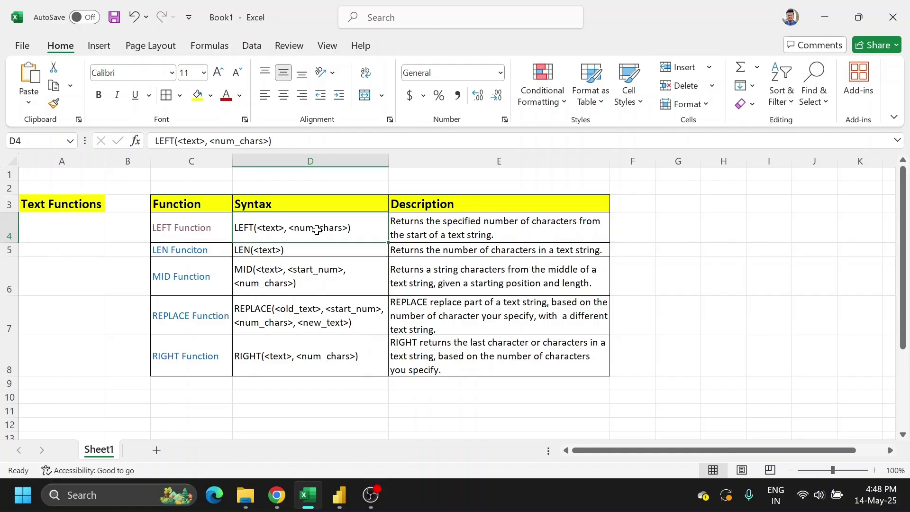
click(228, 227)
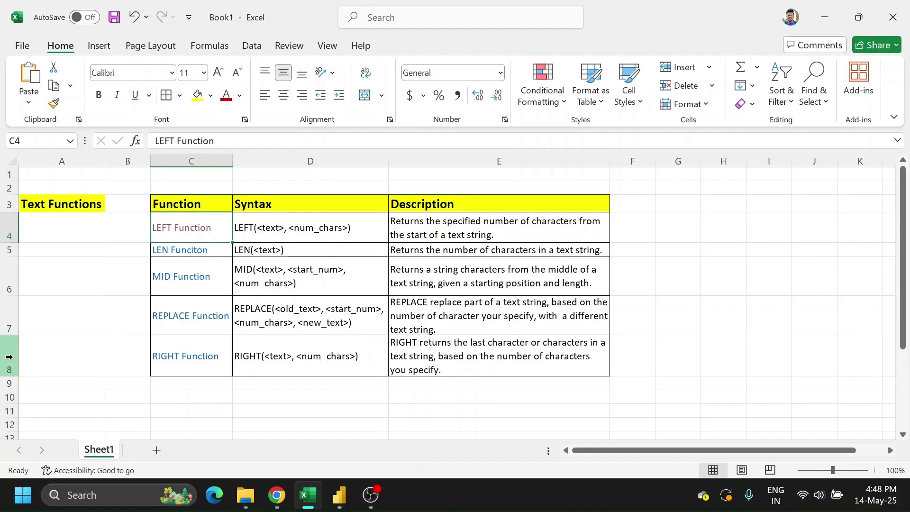
ctrl+click(9, 356)
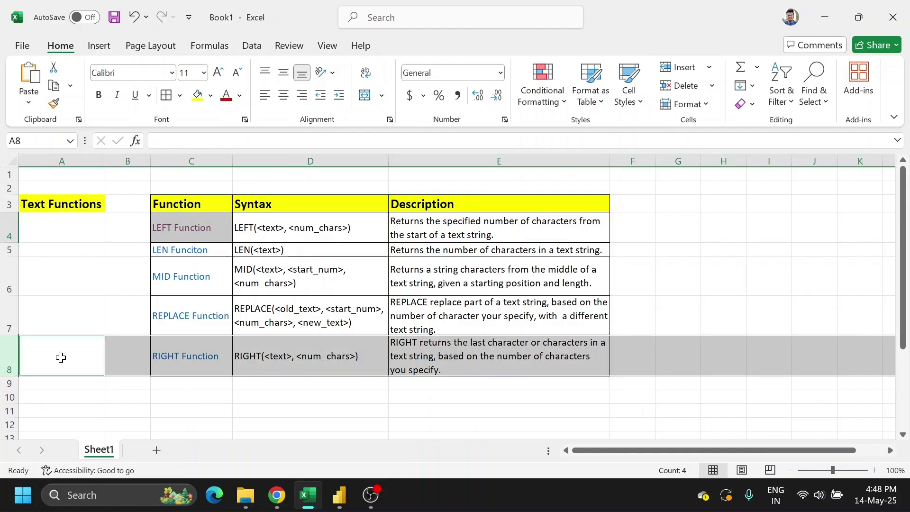
click(55, 276)
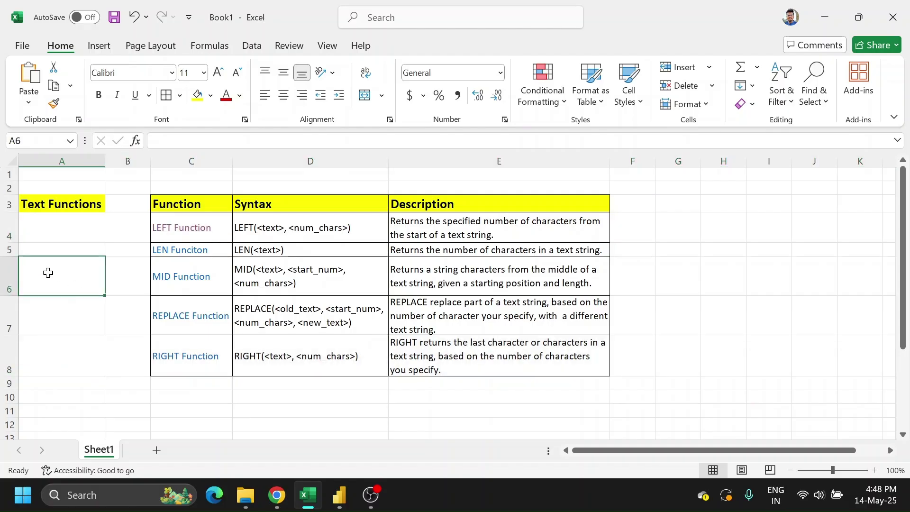
click(12, 250)
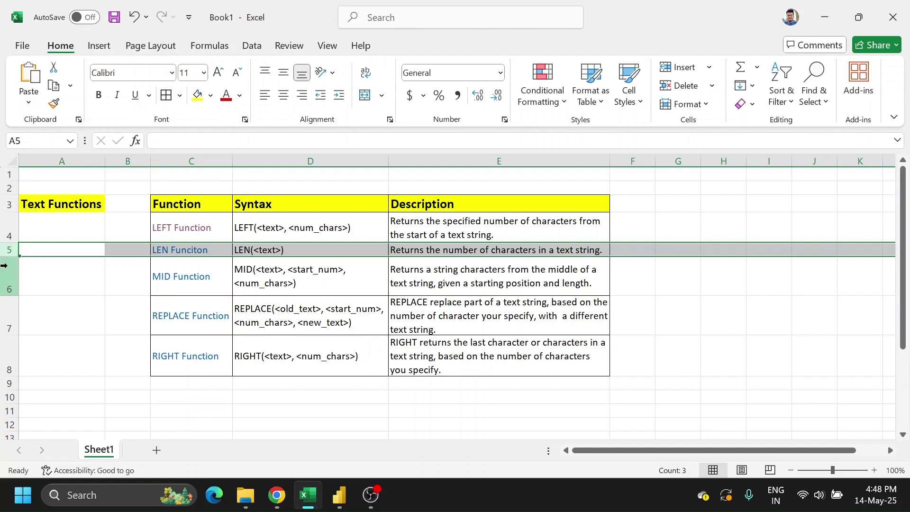
click(3, 275)
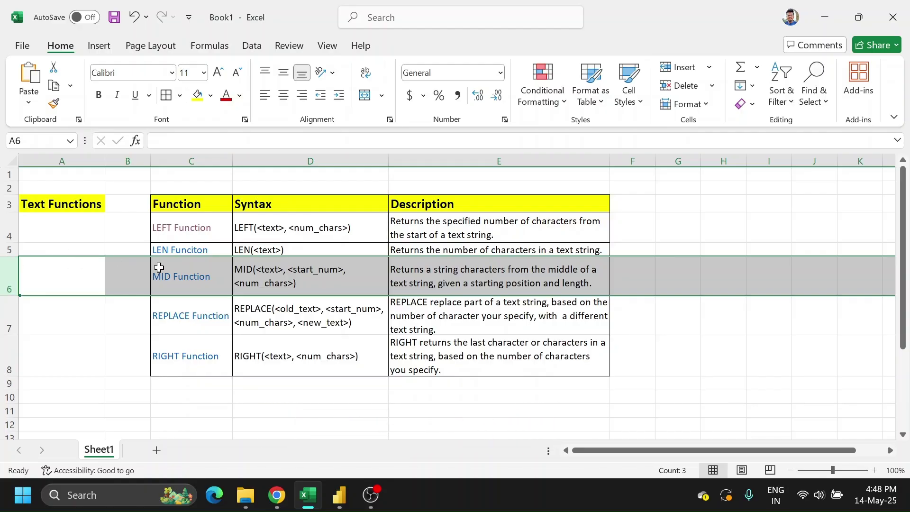
click(295, 275)
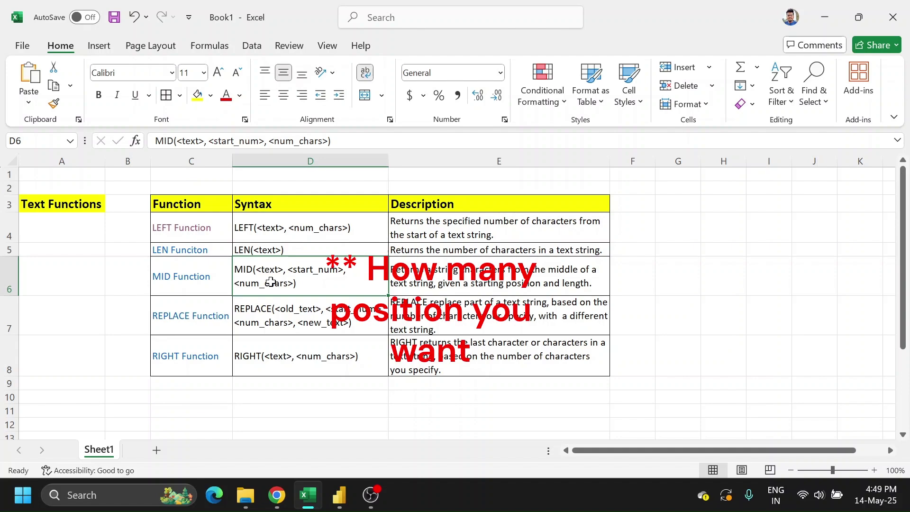
click(298, 309)
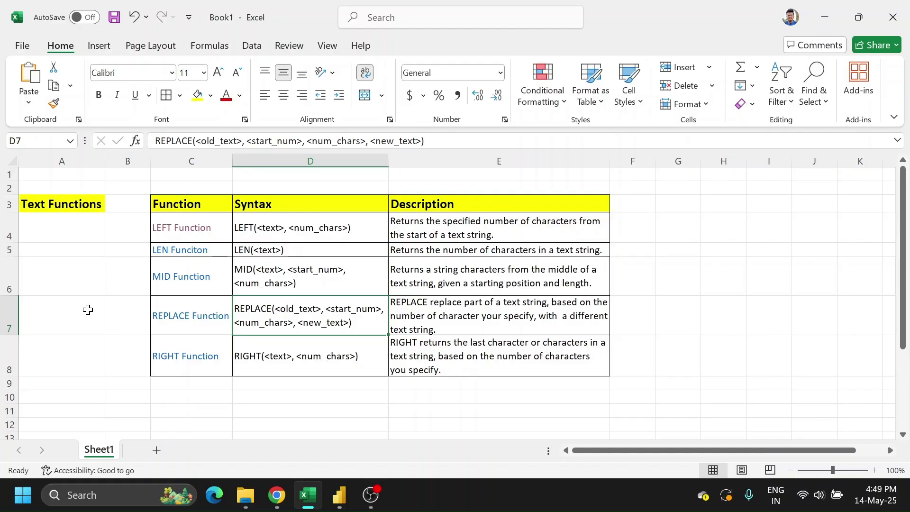
click(420, 322)
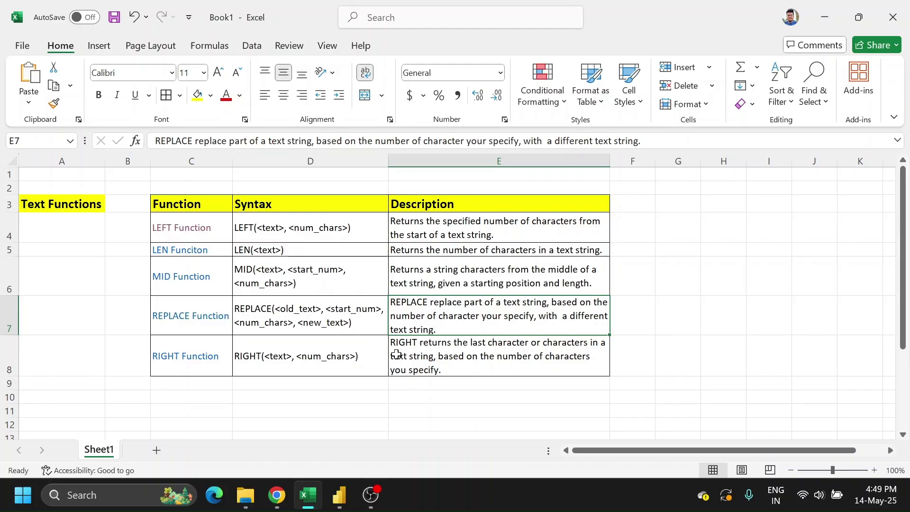
Switch to Power BI Desktop and start a calculated column named ProductCode (LEFT) in ProductTable
click(341, 497)
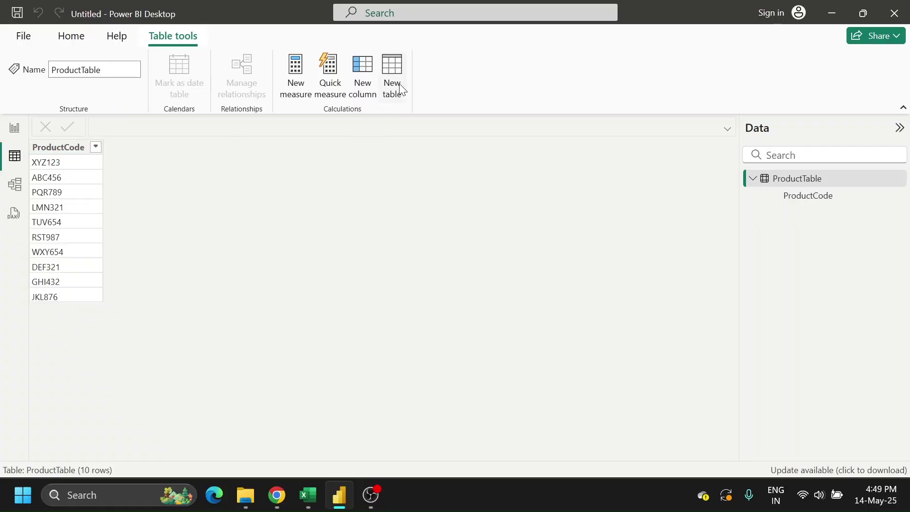
click(363, 65)
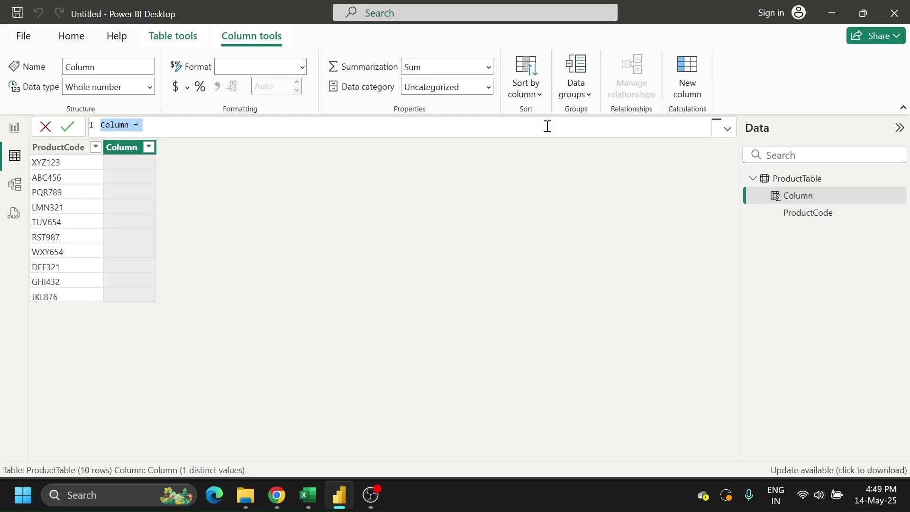
text(ProductCode (LEFT) =)
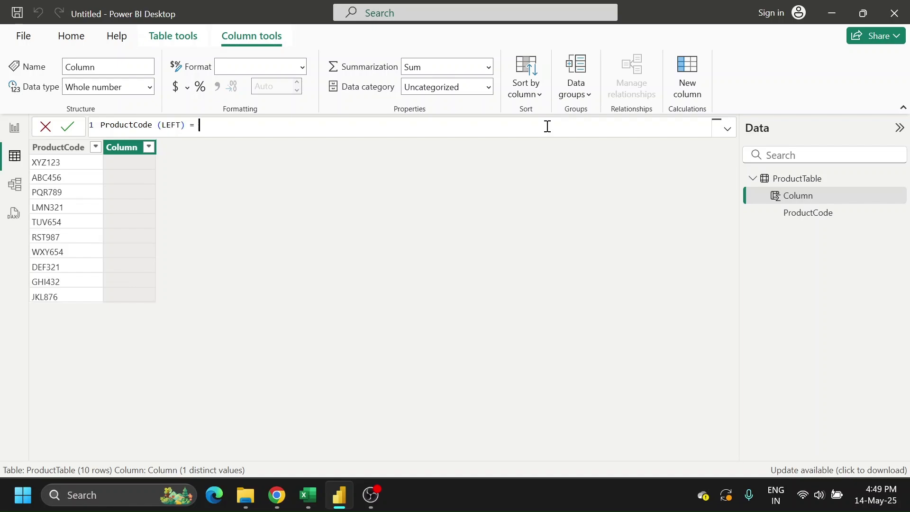
key(shift+Return)
Define the ProductCode (LEFT) column as LEFT(ProductTable[ProductCode],3) and commit the formula
text(LEFT()
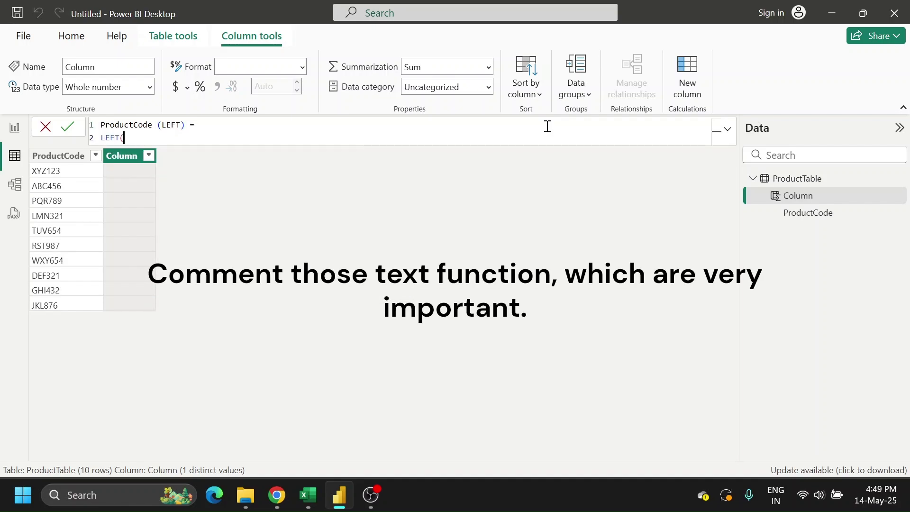
text(prod)
key(Down)
key(Down)
key(Tab)
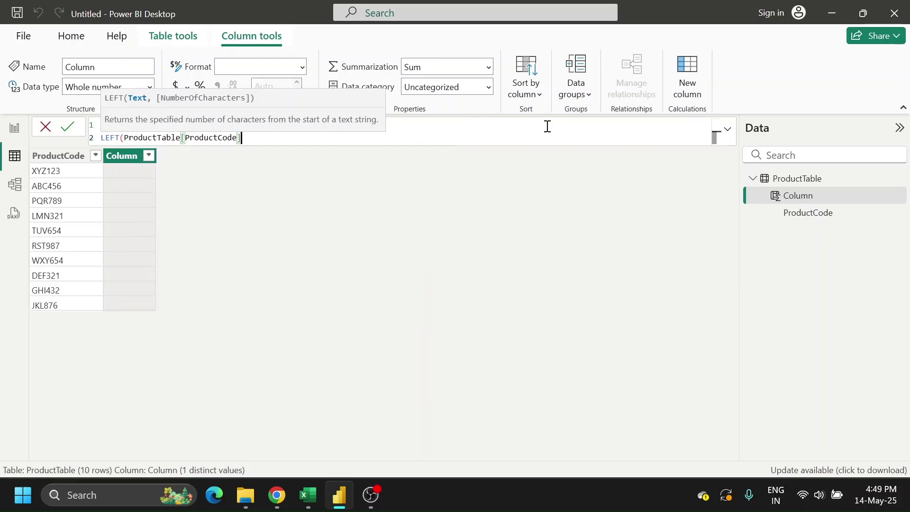
text(,)
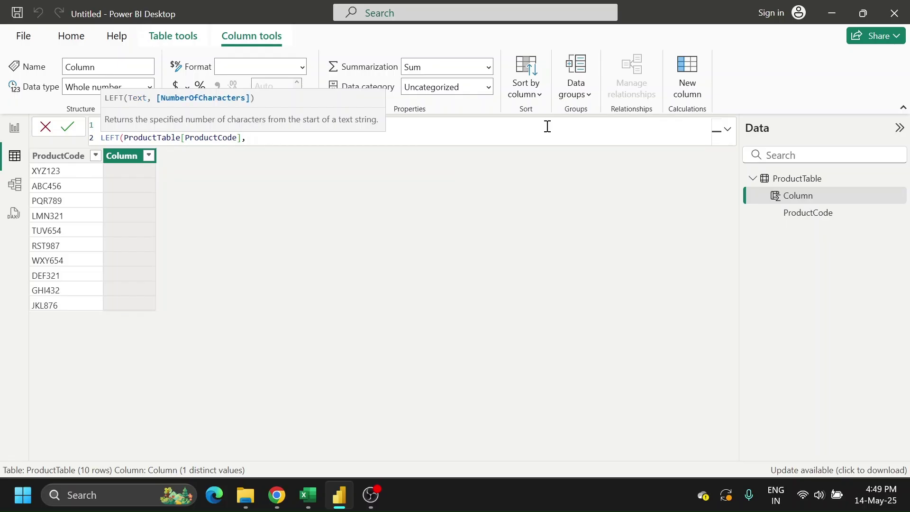
text(3))
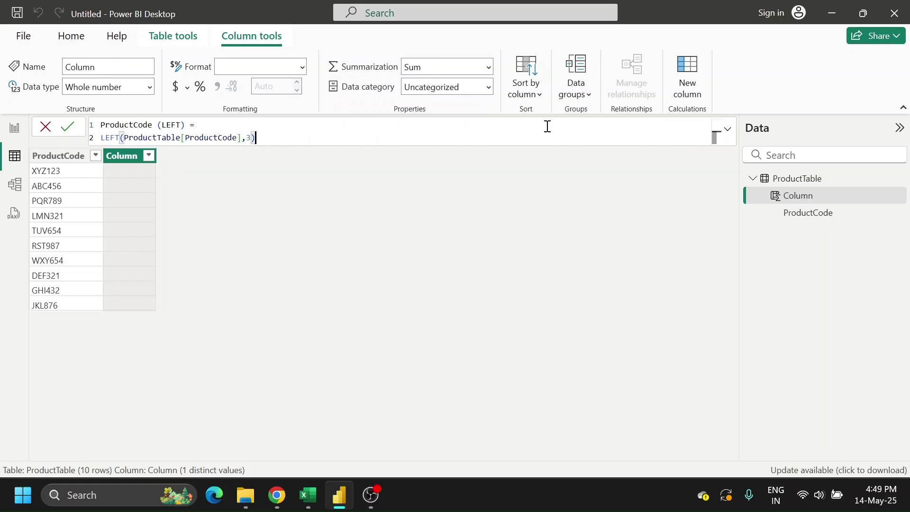
key(Return)
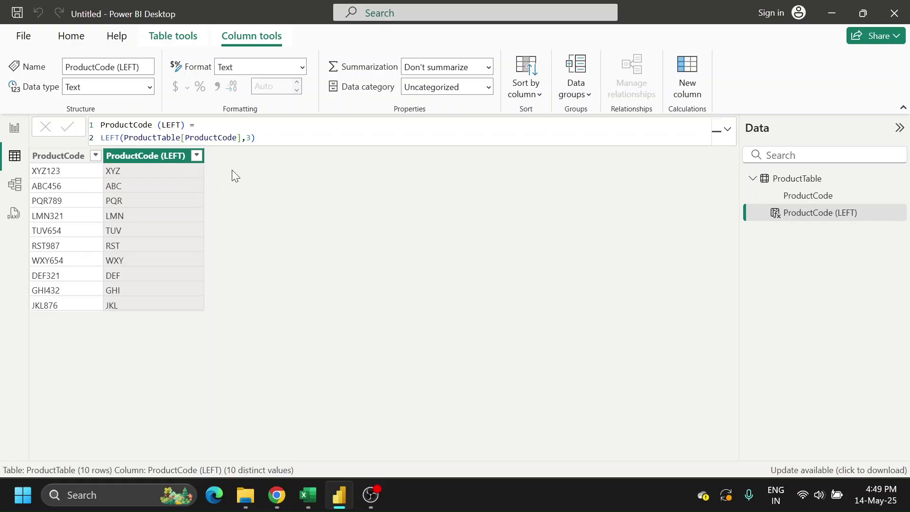
Consult the function list in Excel, and start a calculated column named ProductCode (LEN) in Power BI's ProductTable
click(308, 495)
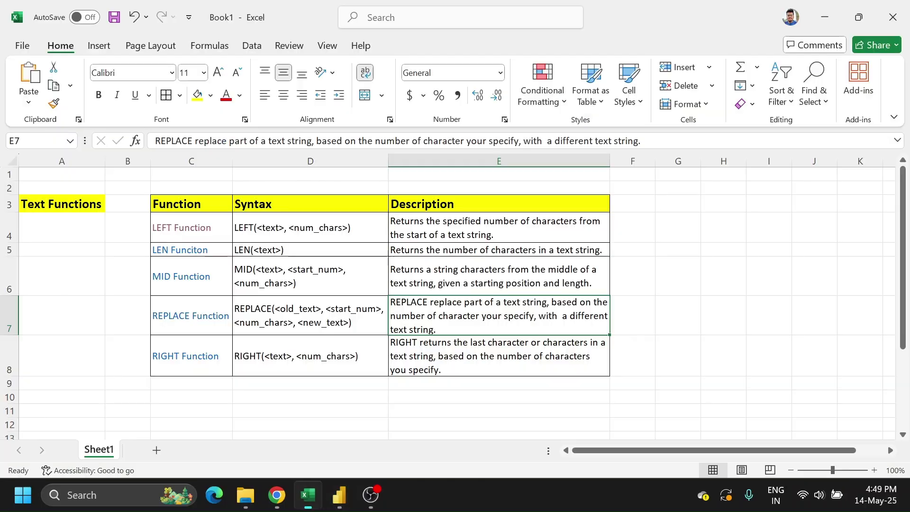
click(308, 495)
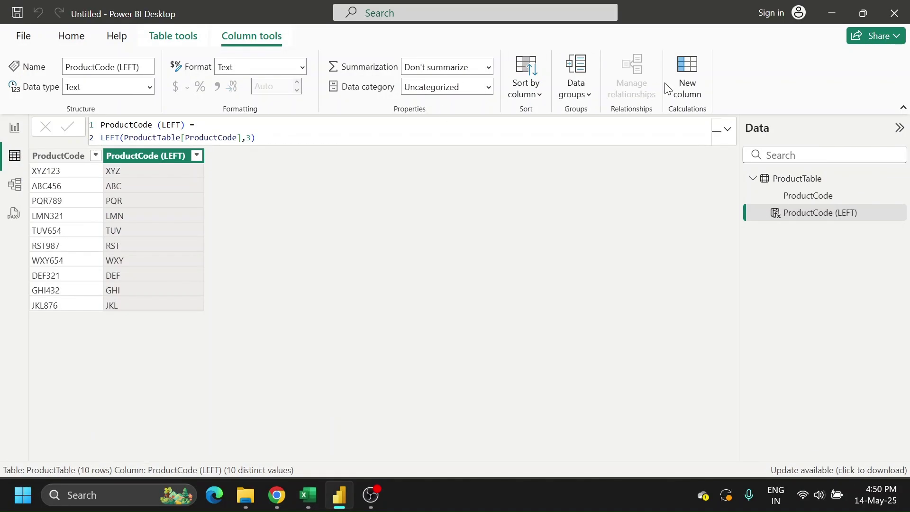
click(687, 83)
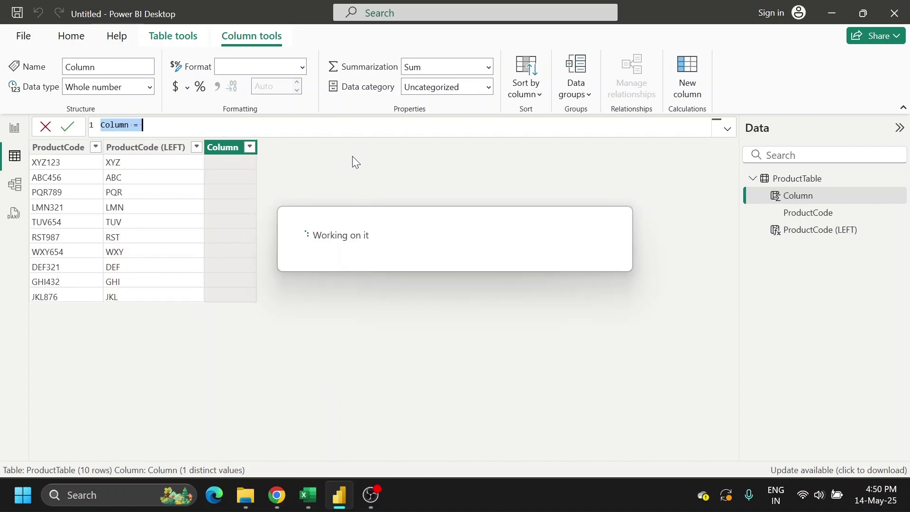
text(Prod)
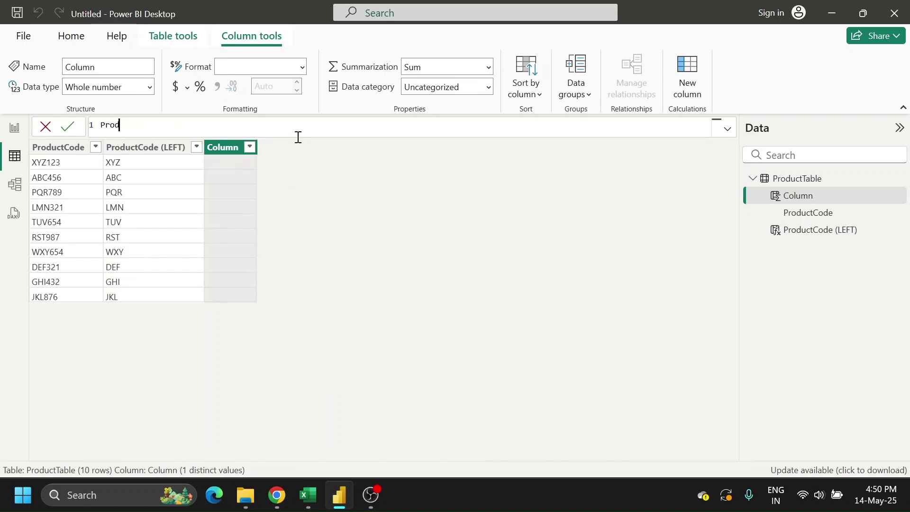
text(uctCode (LEN) =)
key(shift+Return)
Define the ProductCode (LEN) column as LEN(ProductTable[ProductCode]) and commit the formula
text(lef)
key(BackSpace)
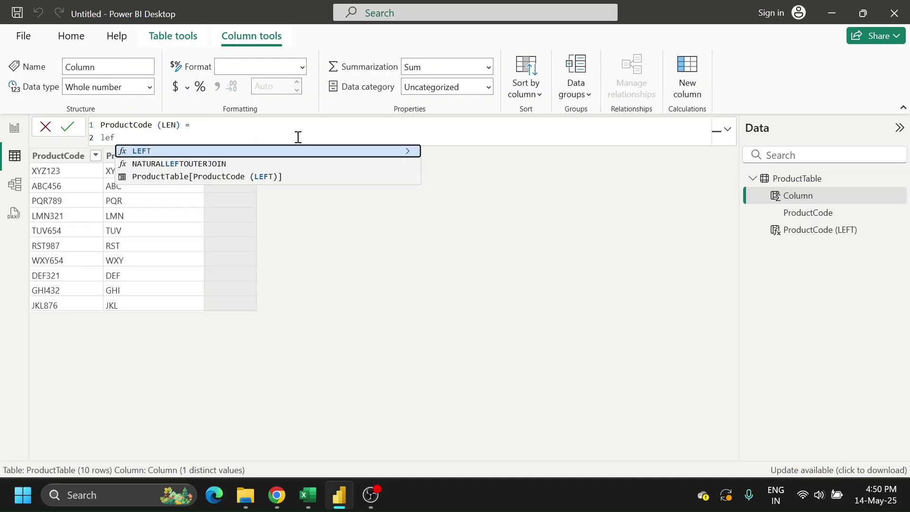
text(n)
key(Tab)
text(pro)
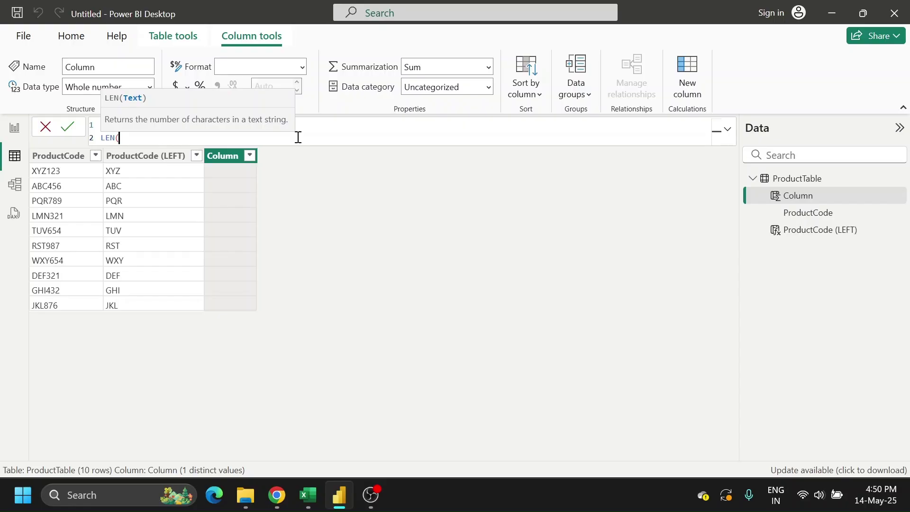
key(Down)
key(Down)
key(Down)
key(Tab)
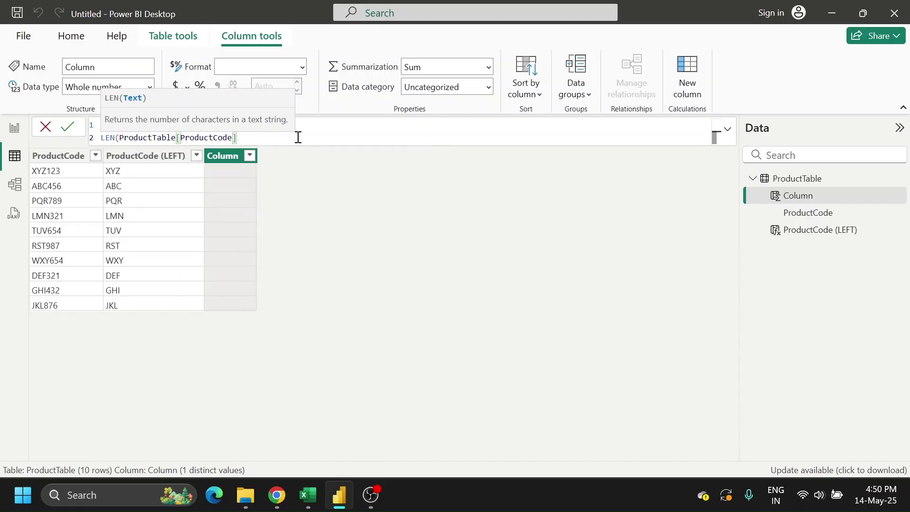
text())
key(Return)
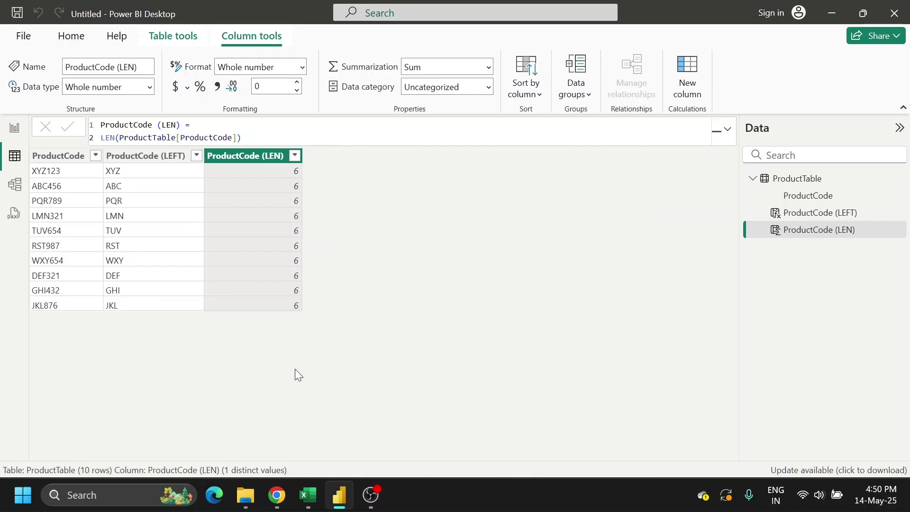
Check the Excel function list again, and start a calculated column named ProductCode (MID) in Power BI's ProductTable
click(307, 497)
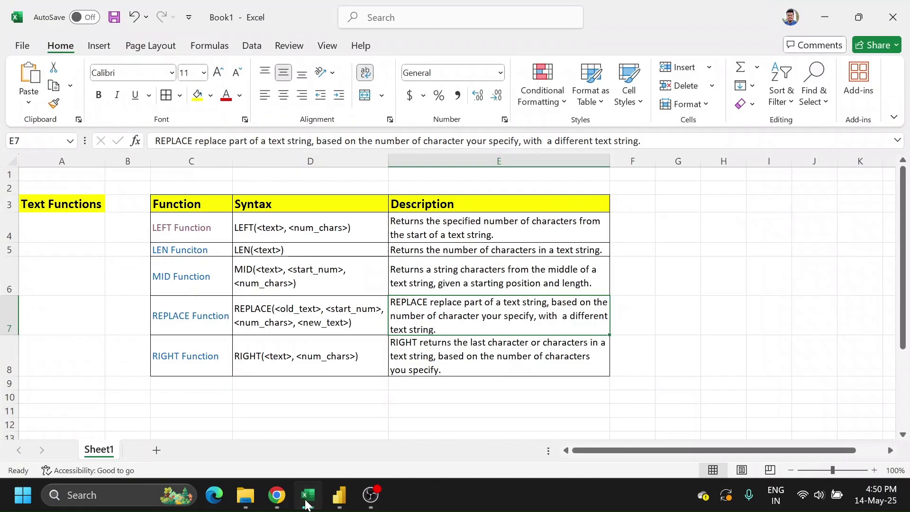
click(307, 497)
click(687, 75)
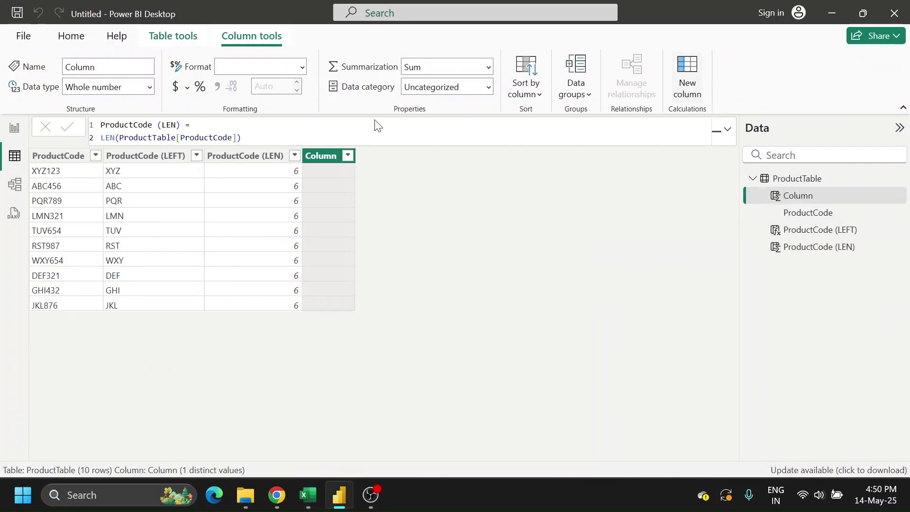
text(Producr)
text(Code (MID) =)
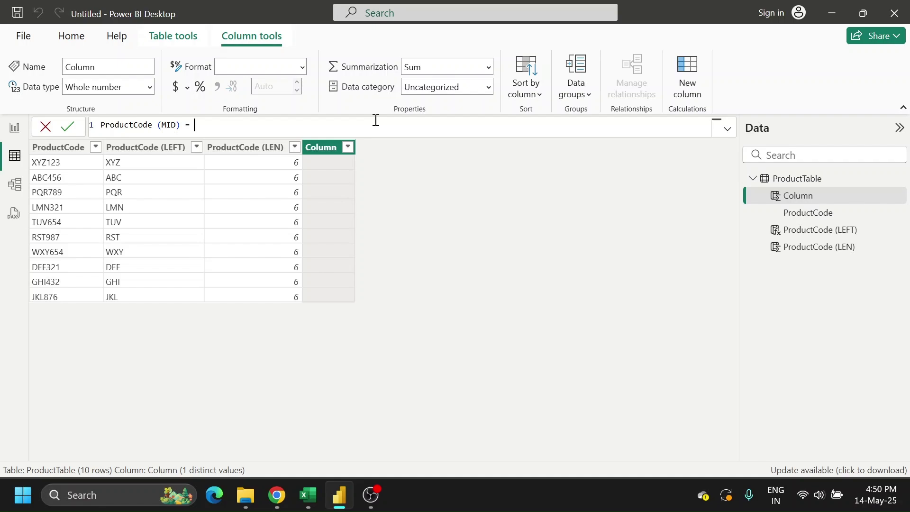
key(shift+Return)
Define the ProductCode (MID) column as MID(ProductTable[ProductCode],2,4), commit it and point out the start position argument
text(MID()
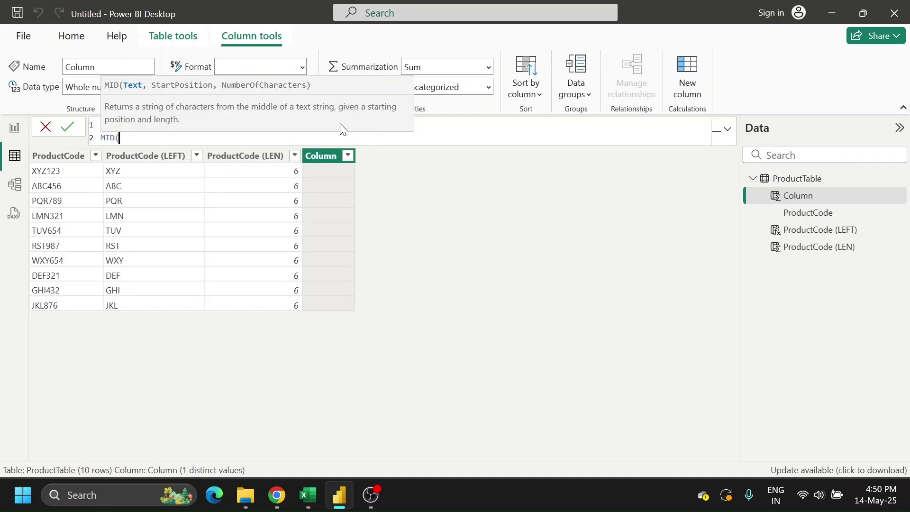
text(produ)
key(Down)
key(Down)
key(Down)
key(Down)
key(Tab)
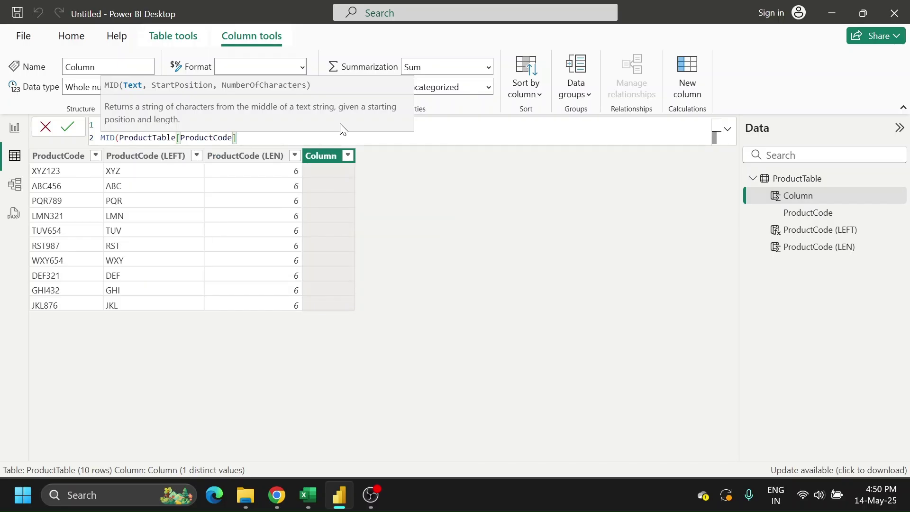
text(,)
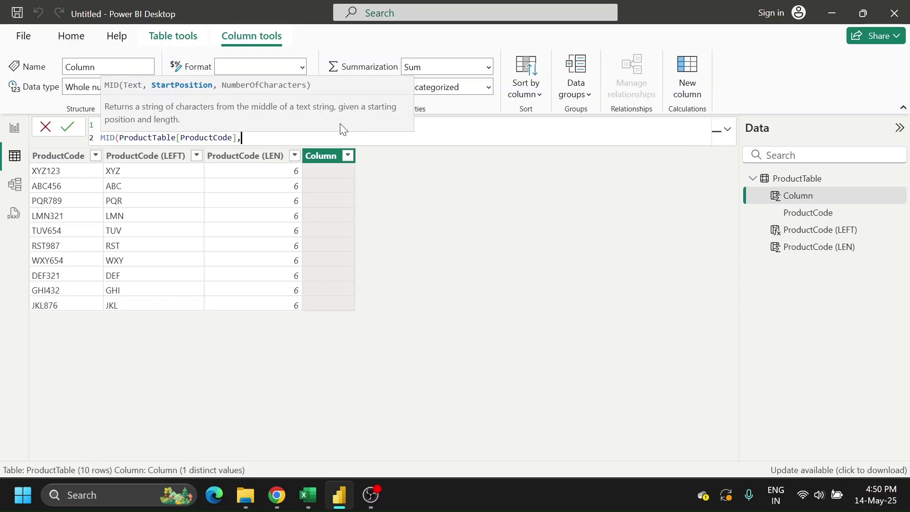
text(2,4))
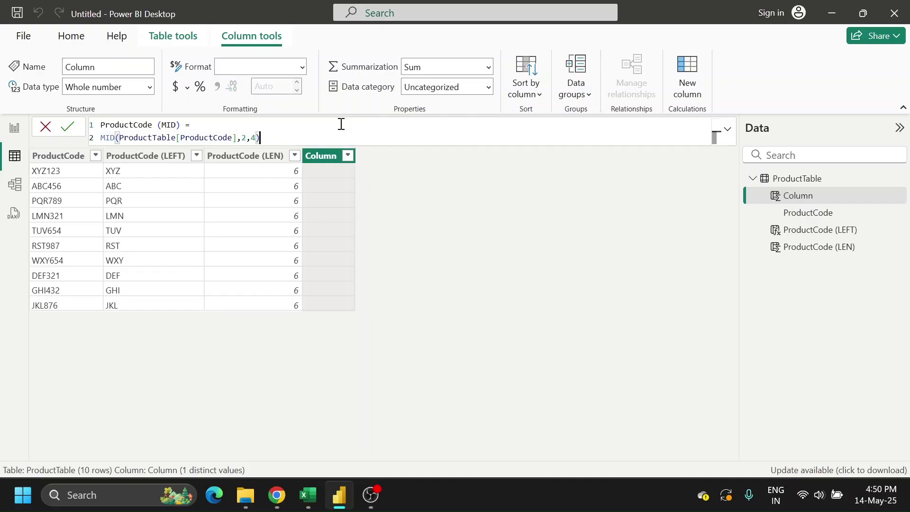
key(Return)
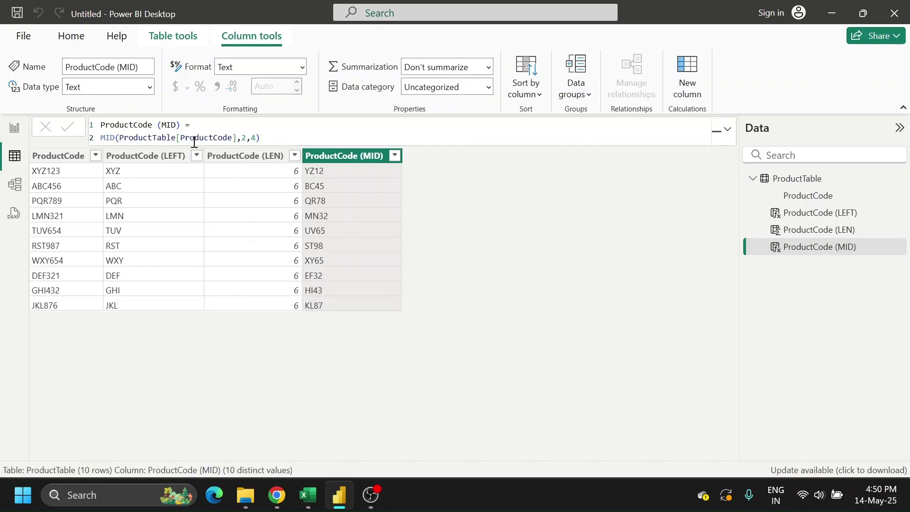
click(246, 137)
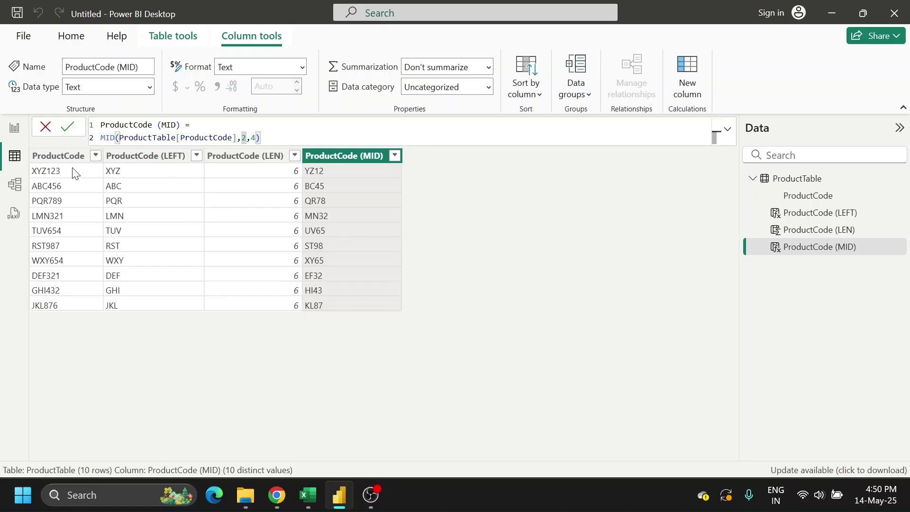
Change the ProductCode (MID) formula to start at position 3 and return 4 characters, and commit it
click(45, 174)
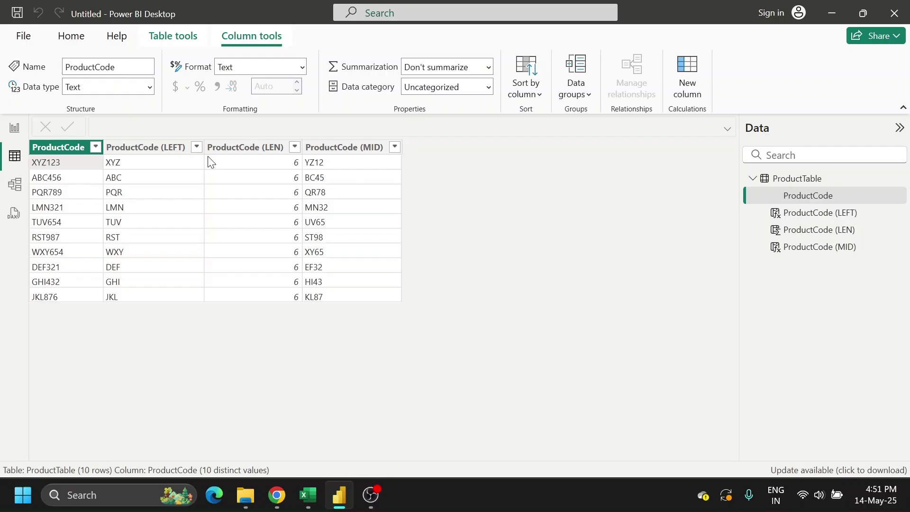
click(334, 149)
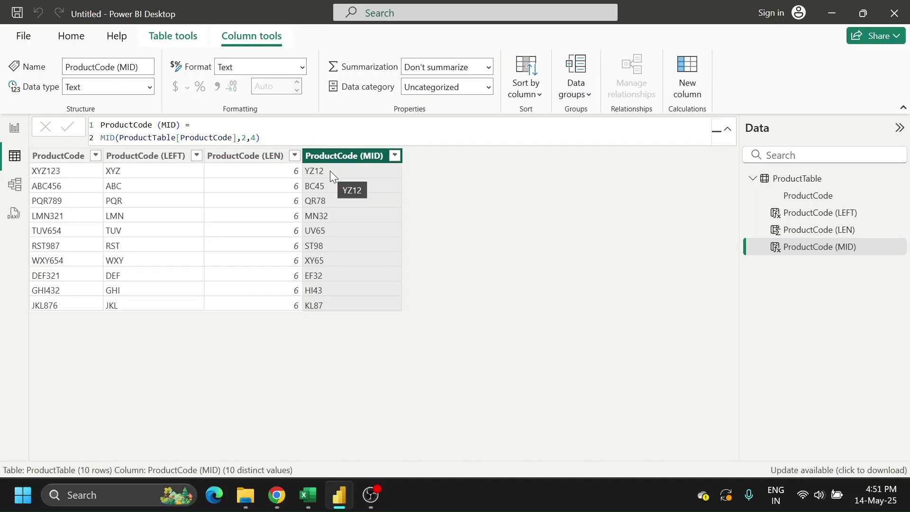
click(247, 138)
key(BackSpace)
text(3)
key(Right)
key(Right)
key(BackSpace)
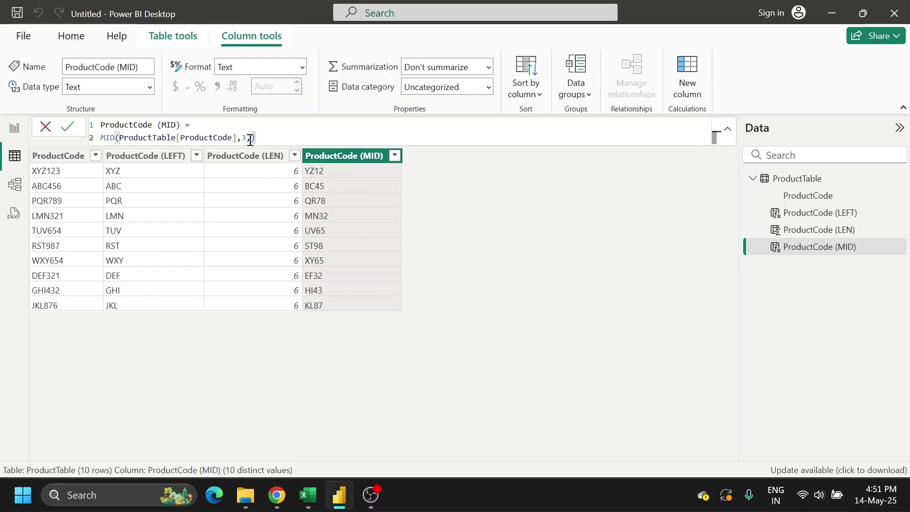
text(4)
key(Return)
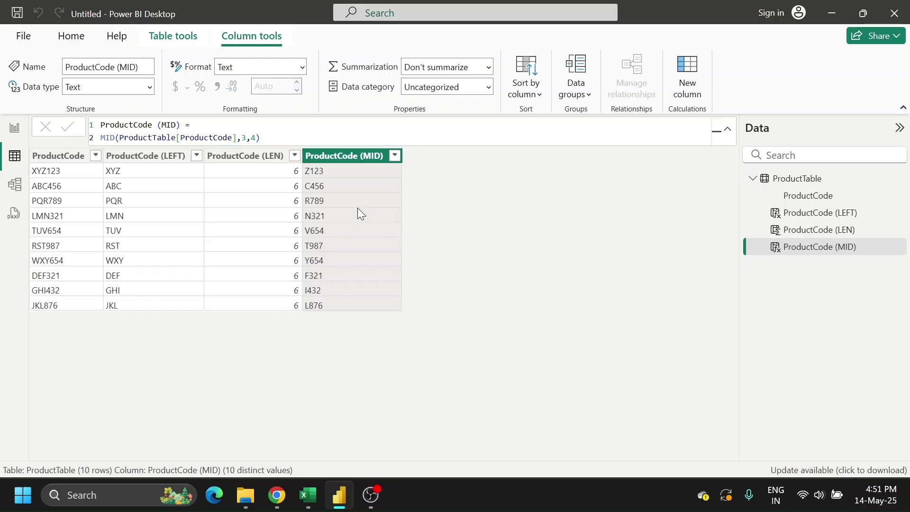
Consult the function list in Excel, and start a calculated column named ProductCode (REPLACE) in Power BI's ProductTable
mouse_move(317, 503)
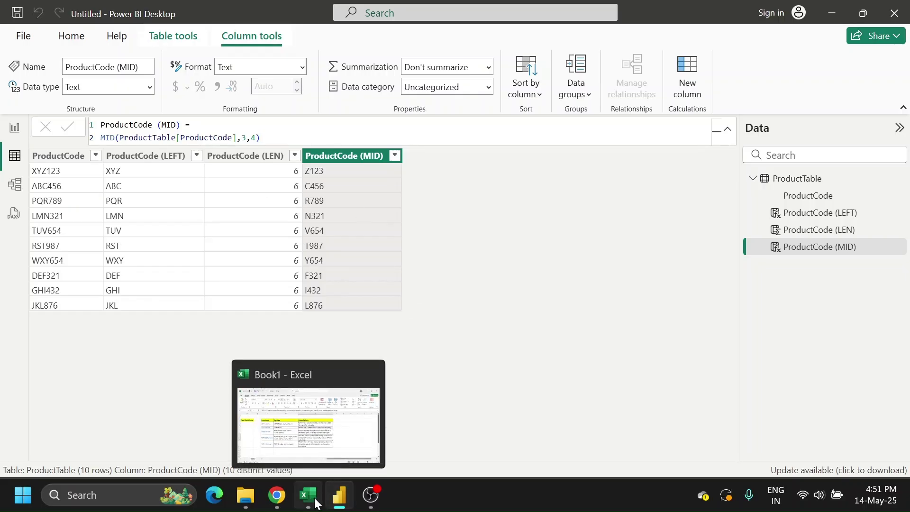
click(315, 503)
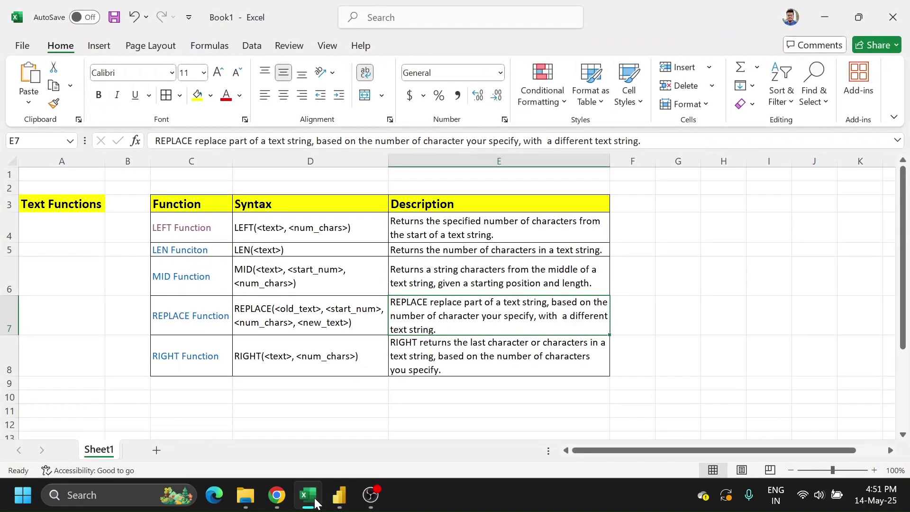
click(315, 503)
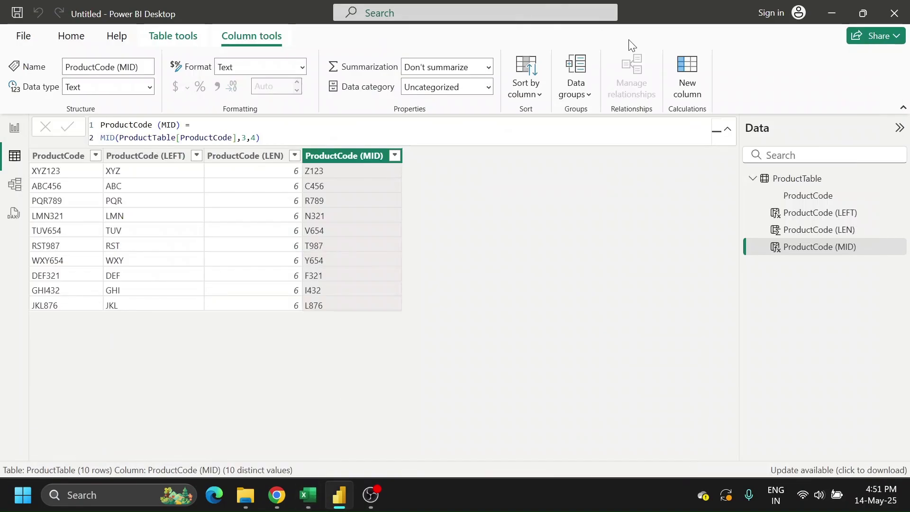
click(682, 69)
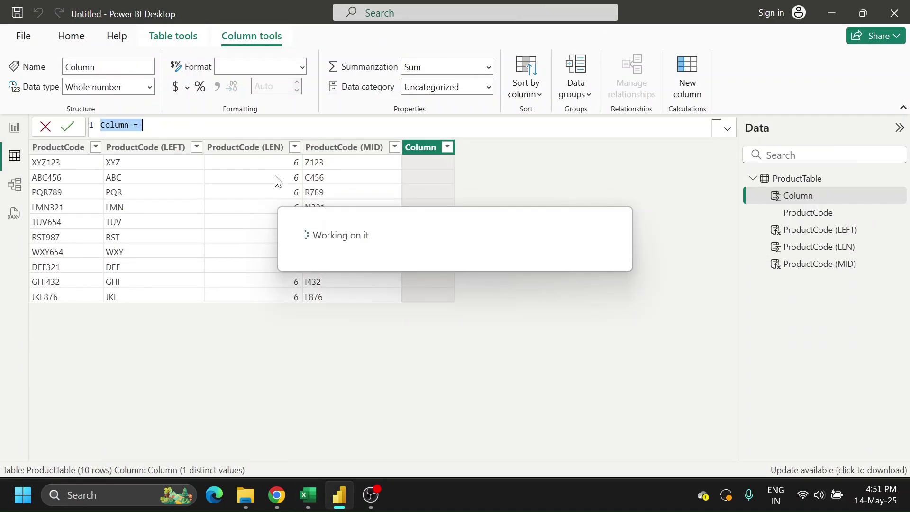
text(Product)
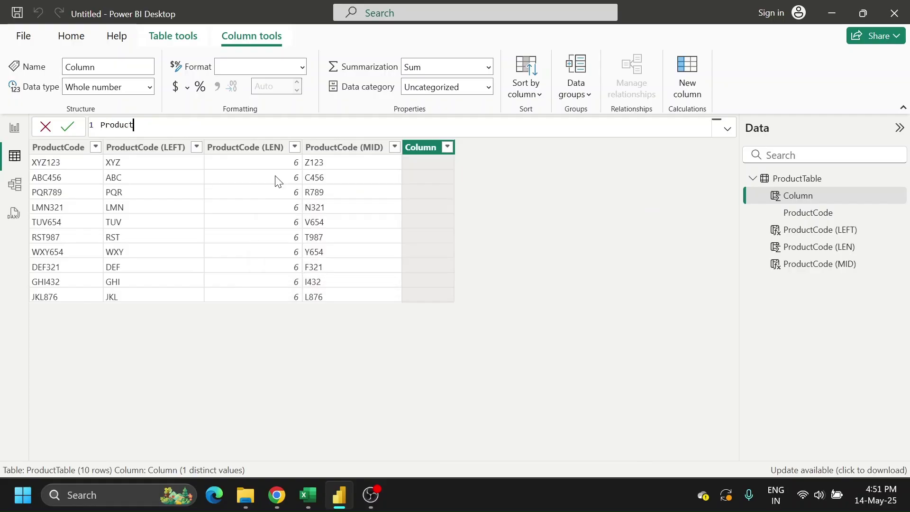
text(Code (REPLAC)
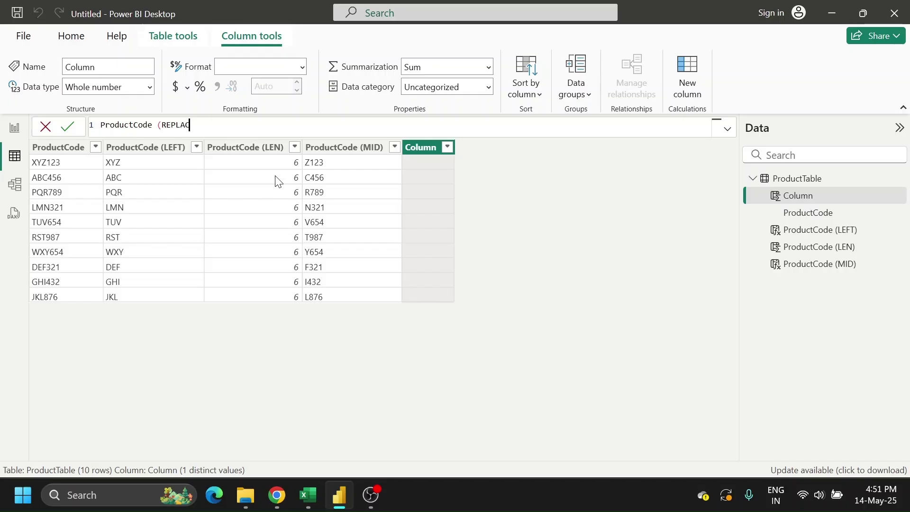
text(E) =)
key(shift+Return)
Begin the column's formula with the REPLACE function, using ProductTable[ProductCode] as the old text
text(repl)
key(Tab)
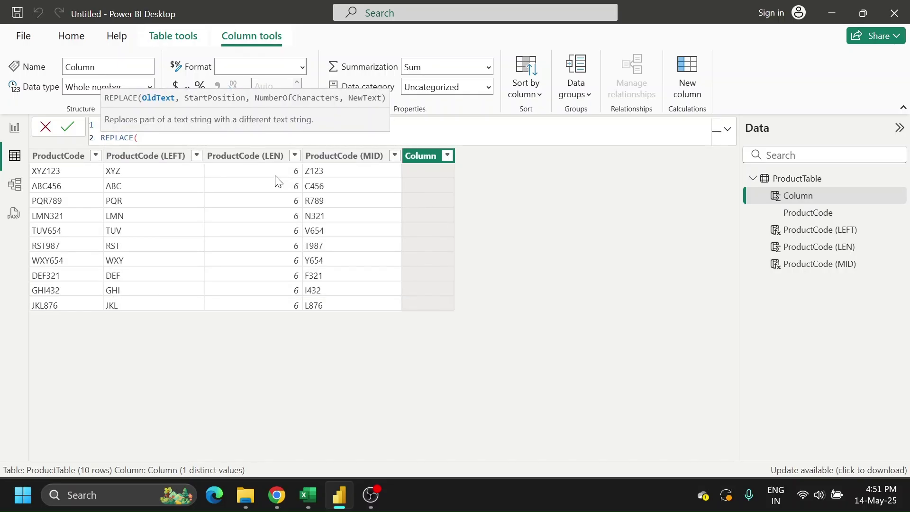
text(produ)
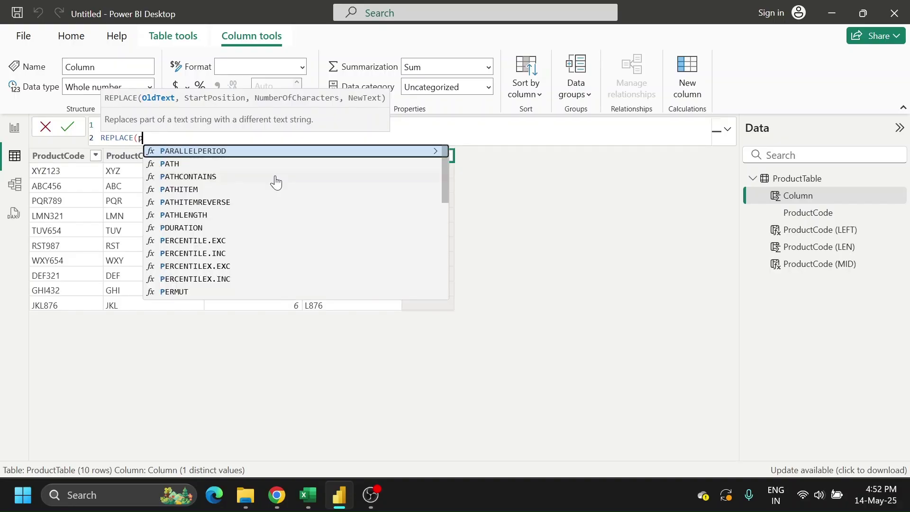
key(Down)
key(Down)
key(Down)
key(Down)
key(Down)
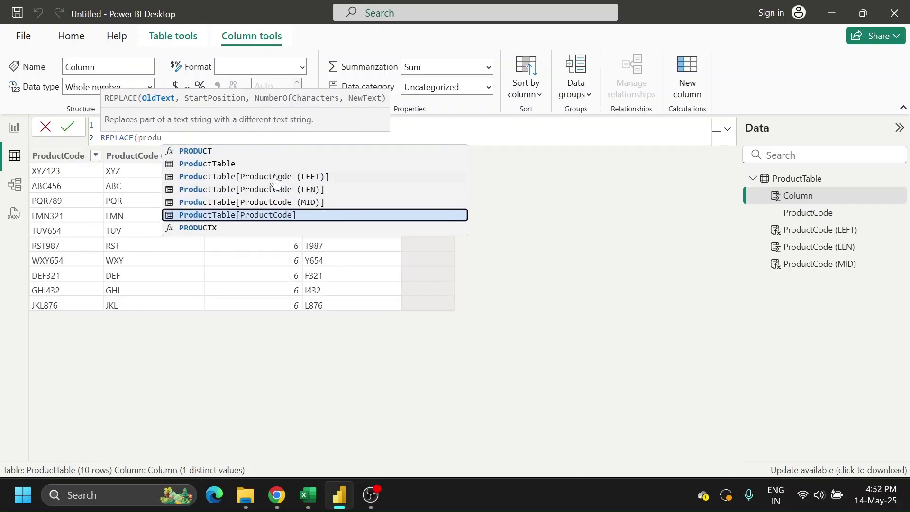
key(Tab)
text(,)
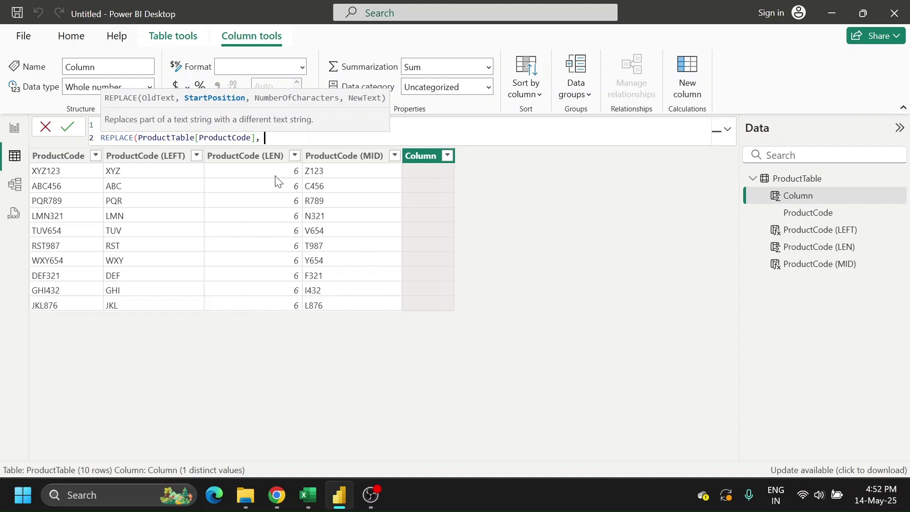
Complete the REPLACE formula with start position 1, 3 characters and new text "ABC", and commit it
text( 1,)
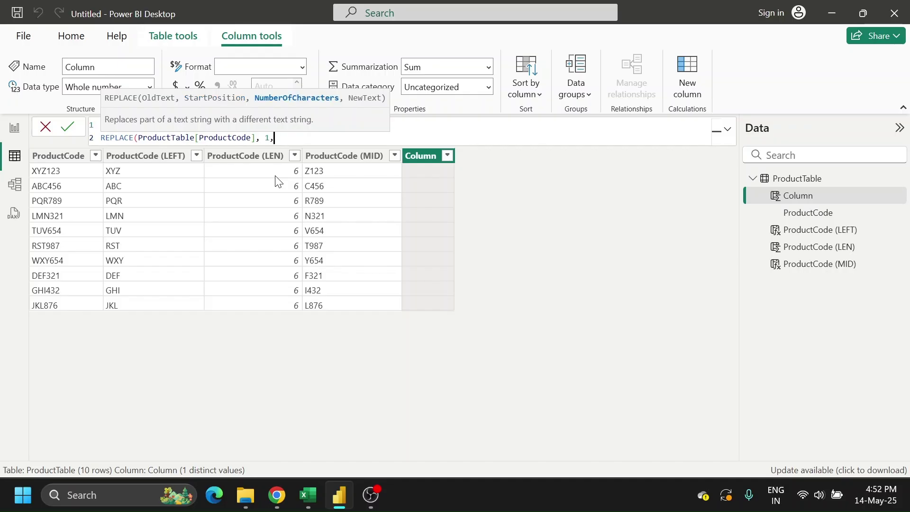
text(3,)
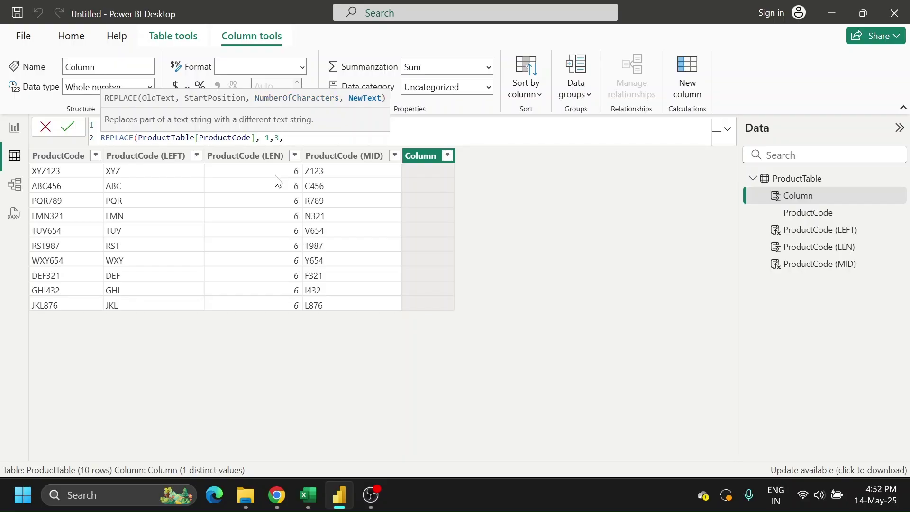
text(")
key(Caps_Lock)
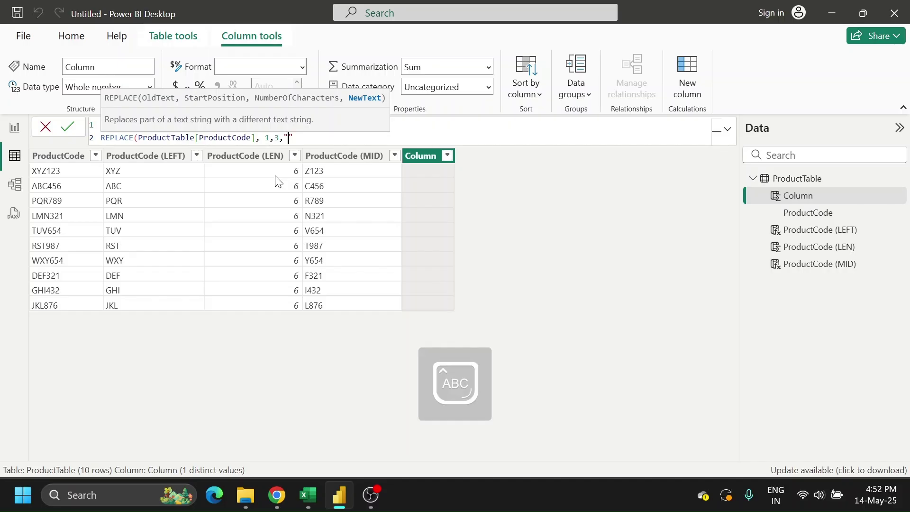
text(ABC"))
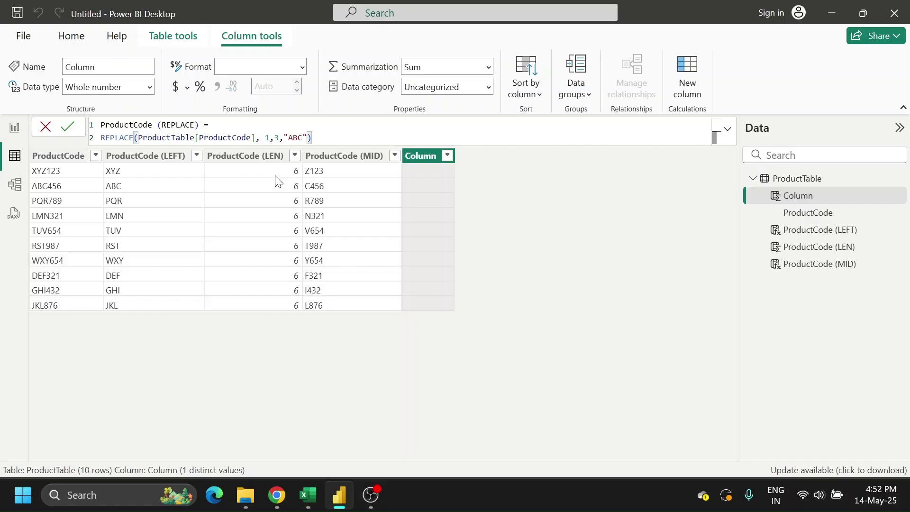
key(Return)
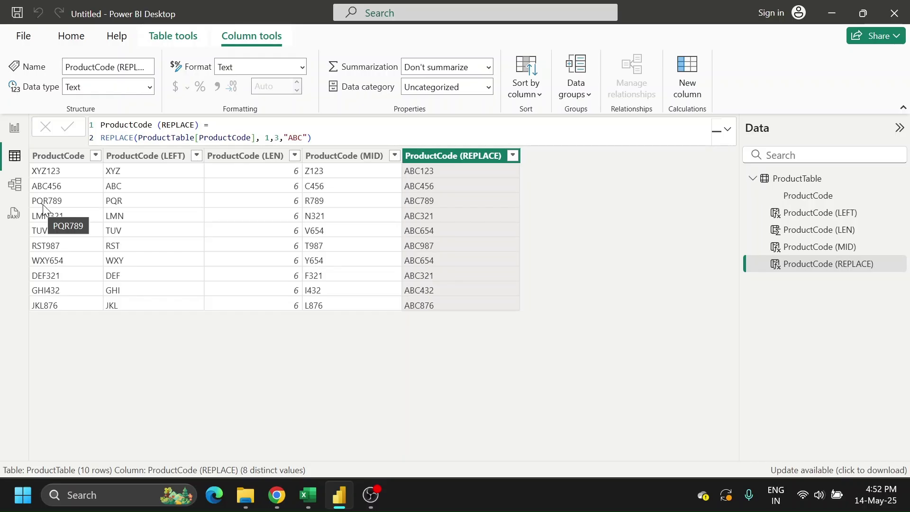
Check the function list in Excel again, and start a calculated column named ProductCode (RIGHT) in Power BI's ProductTable
click(309, 496)
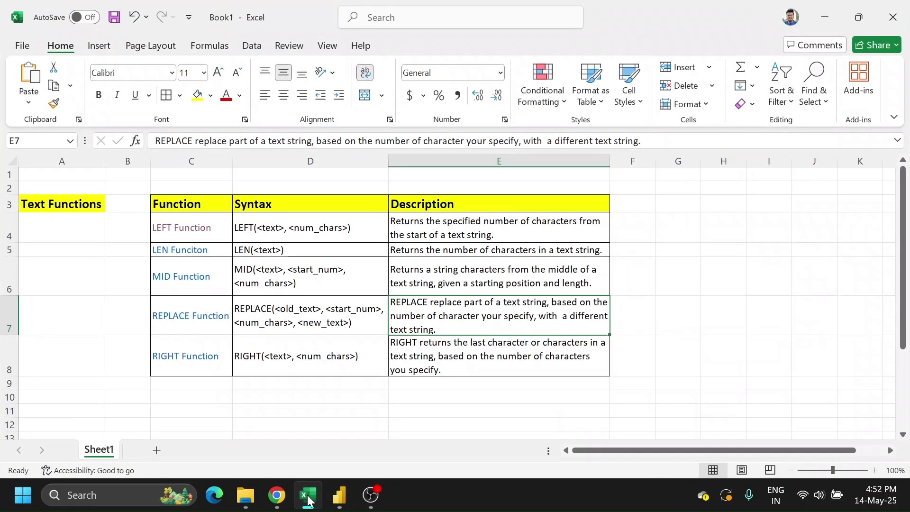
click(308, 496)
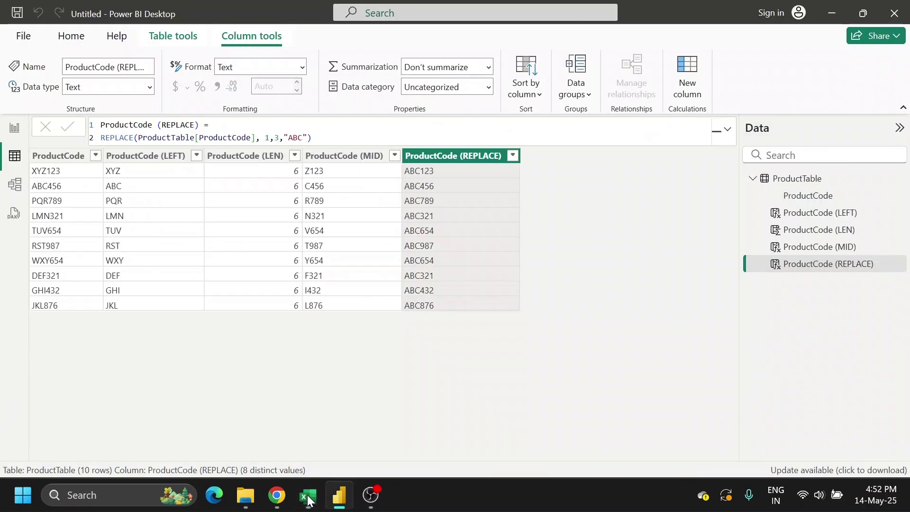
click(691, 78)
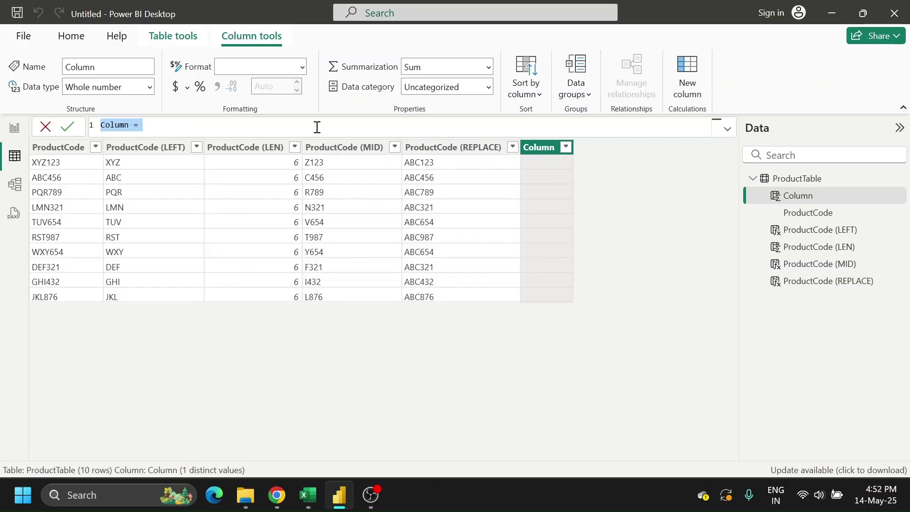
text(pr)
key(BackSpace)
key(BackSpace)
text(ProductCode (RIGHT)
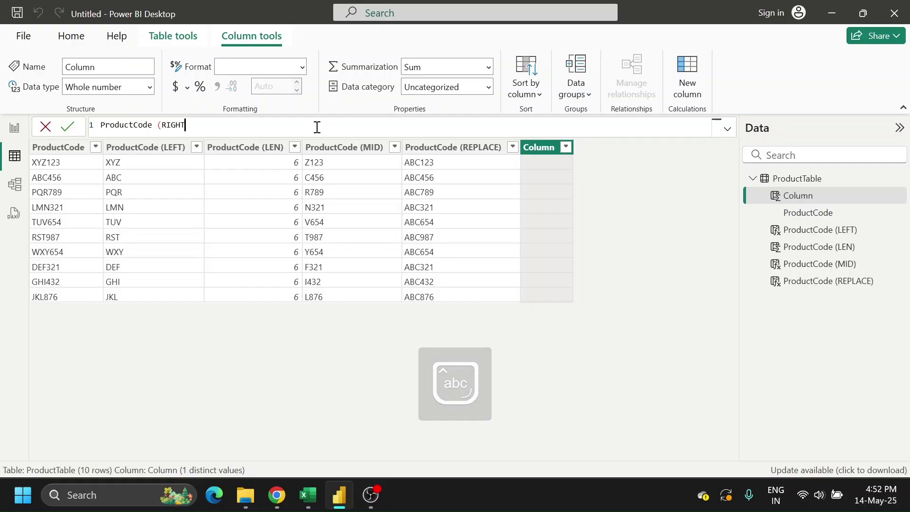
text() =)
key(shift+Return)
Define the ProductCode (RIGHT) column as RIGHT(ProductTable[ProductCode],3) and commit the formula
text(RIGHT(produc)
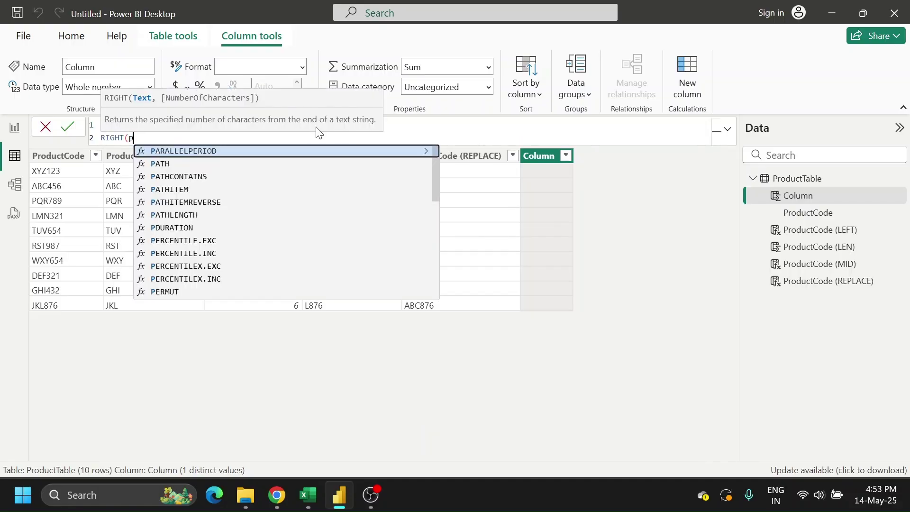
key(Down)
key(Down)
key(Down)
key(Down)
key(Down)
key(Down)
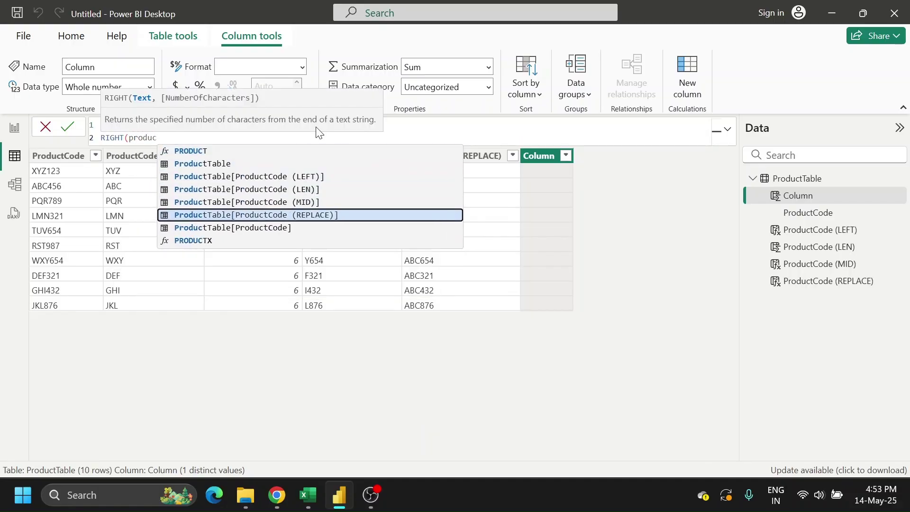
key(Tab)
text(,3)
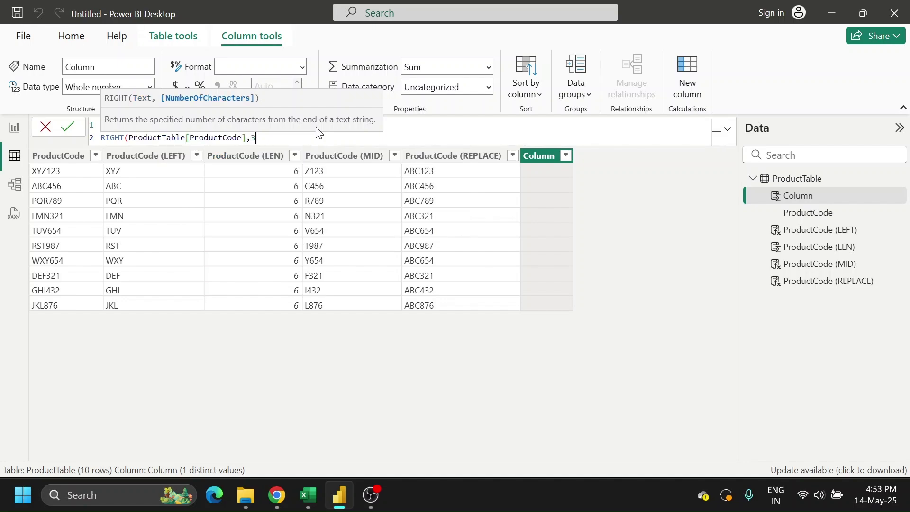
text())
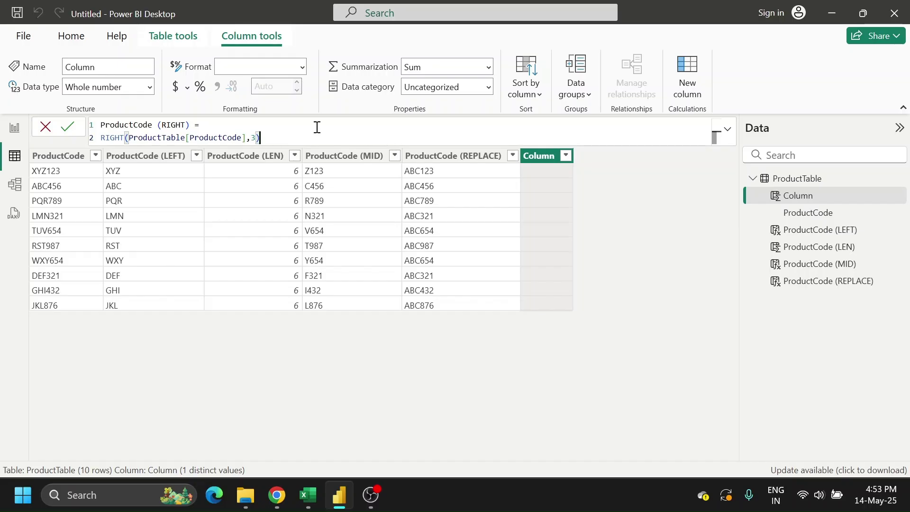
key(Return)
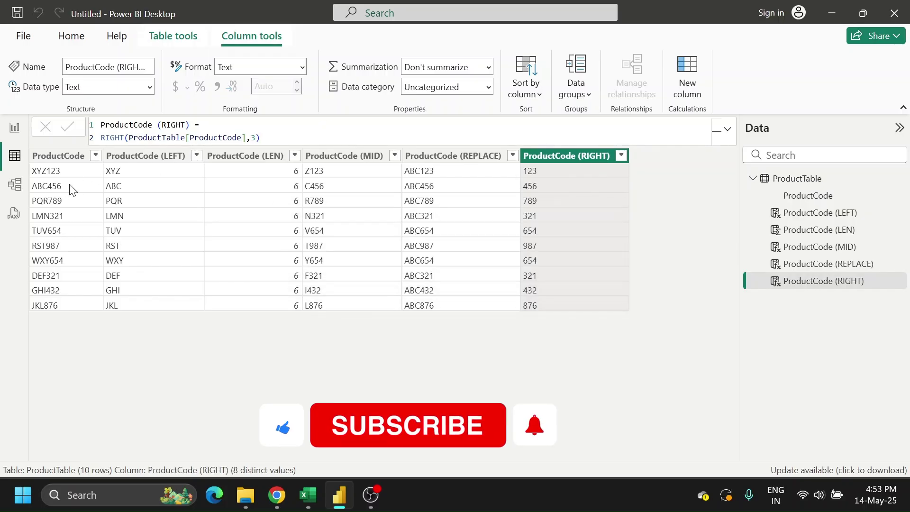
Set the number of characters in the ProductCode (RIGHT) formula to 4, commit it and compare the column with ProductCode
click(256, 138)
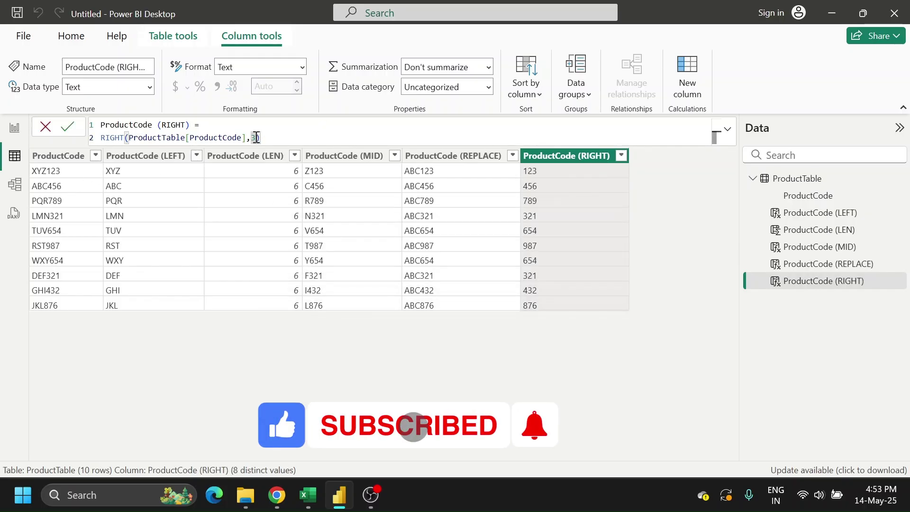
key(BackSpace)
text(4)
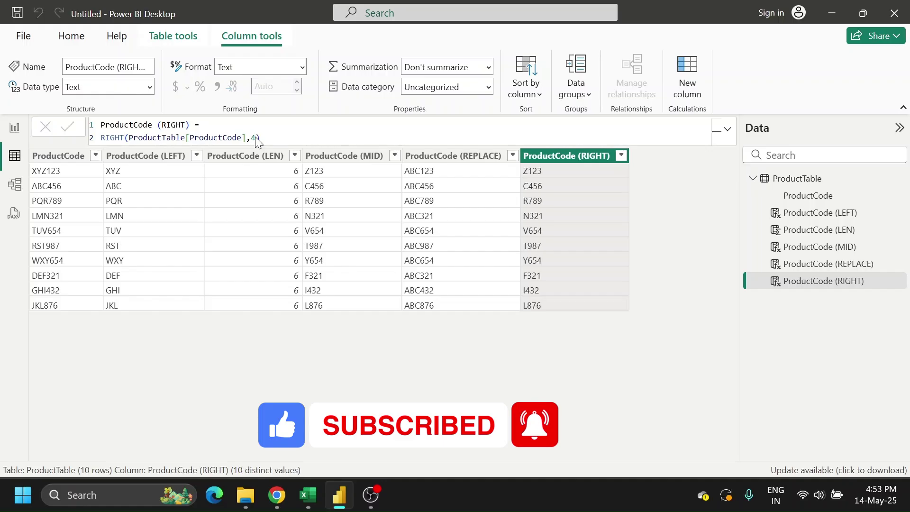
key(Return)
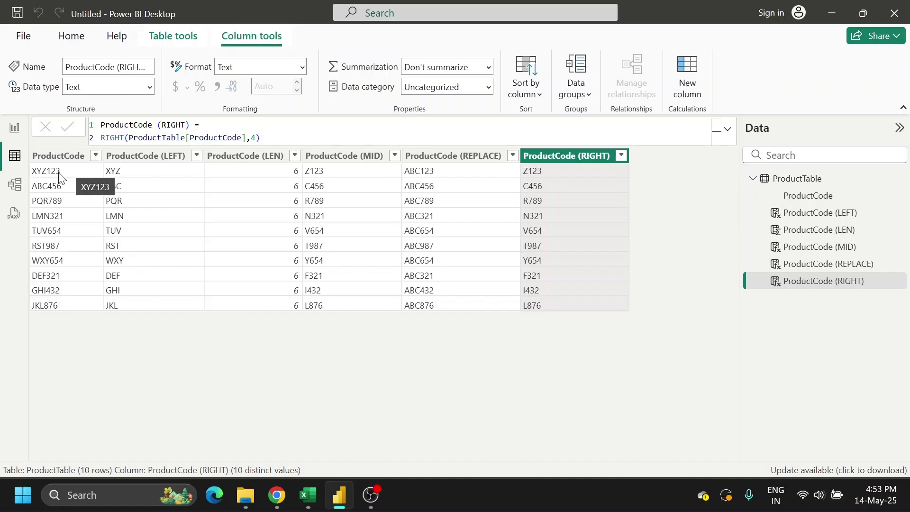
click(55, 169)
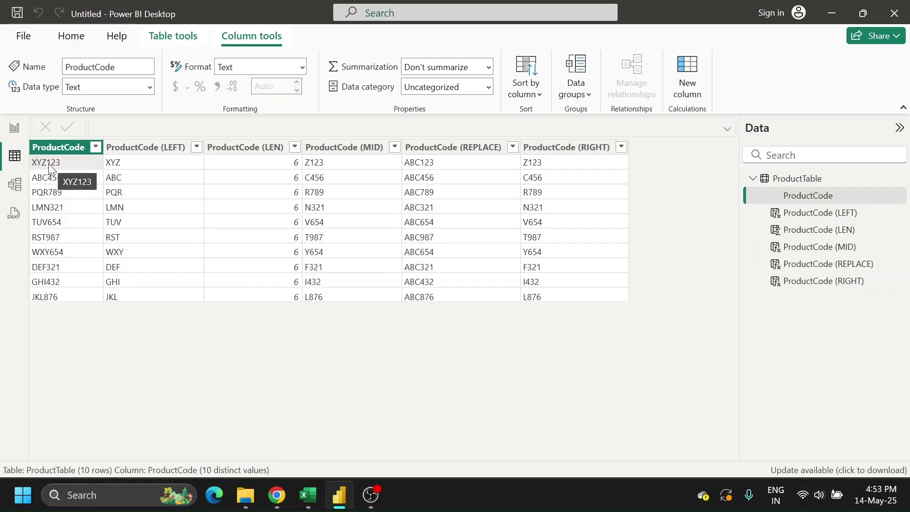
click(590, 151)
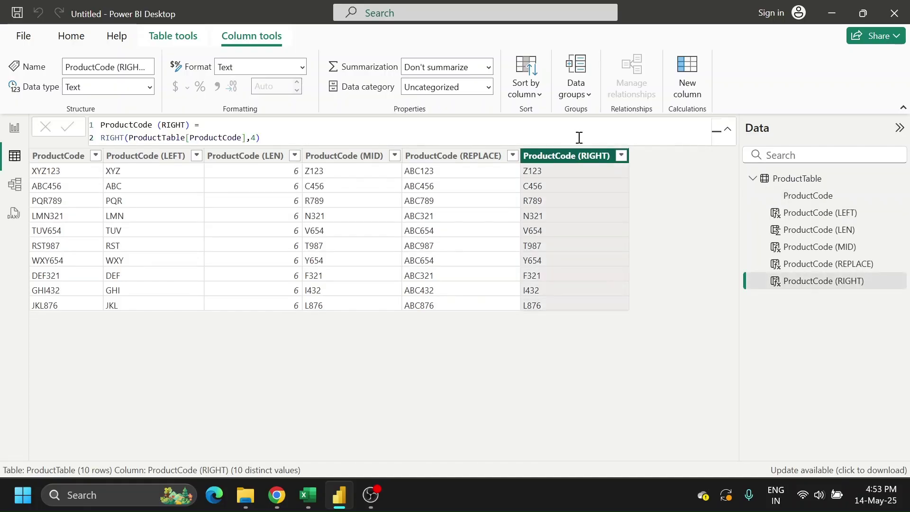